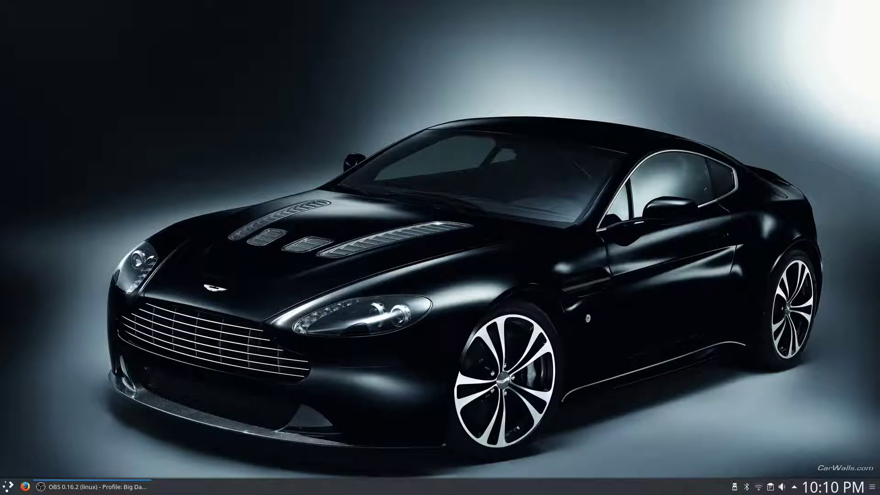
# Add an Application Menu Bar panel to the desktop.
pyautogui.rightClick(154, 89)
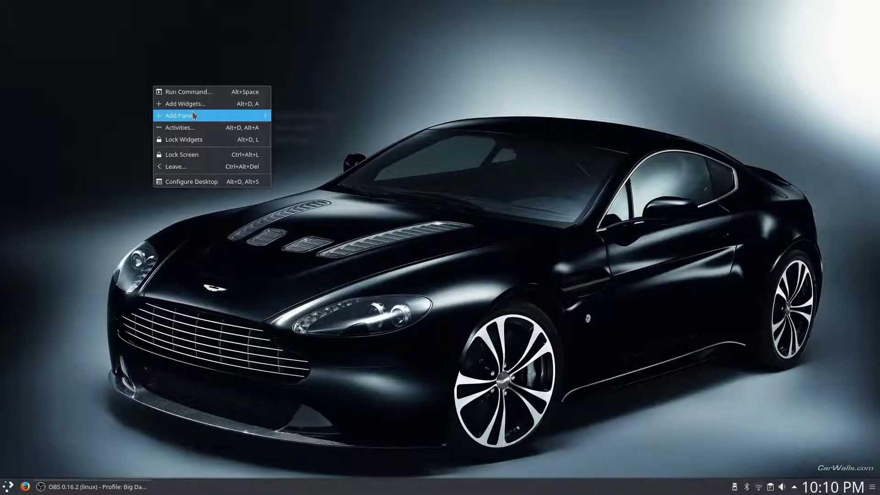
pyautogui.moveTo(193, 116)
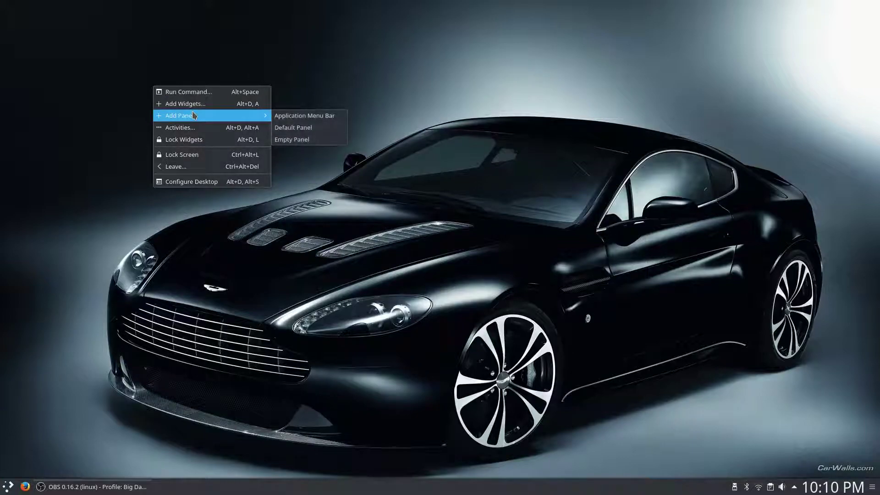
pyautogui.click(290, 118)
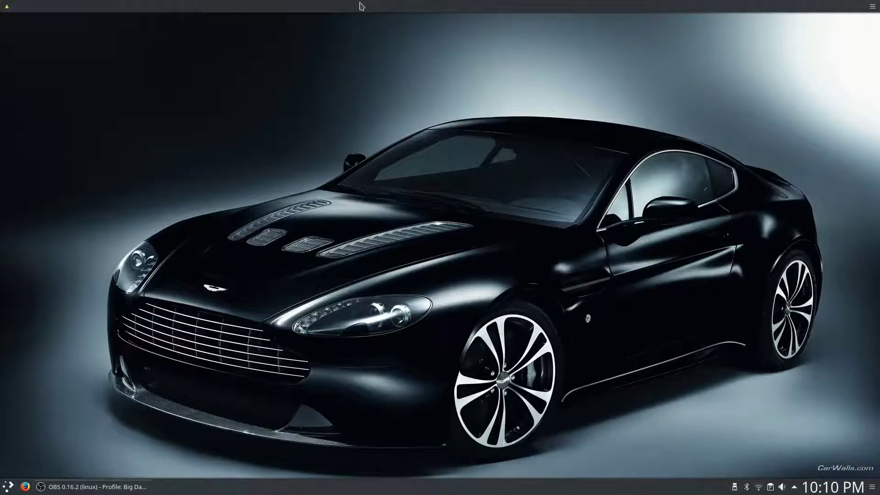
# Set the menubar style in the Widget Style fine-tuning settings to Application Menu widget and apply it.
pyautogui.click(8, 7)
pyautogui.click(9, 7)
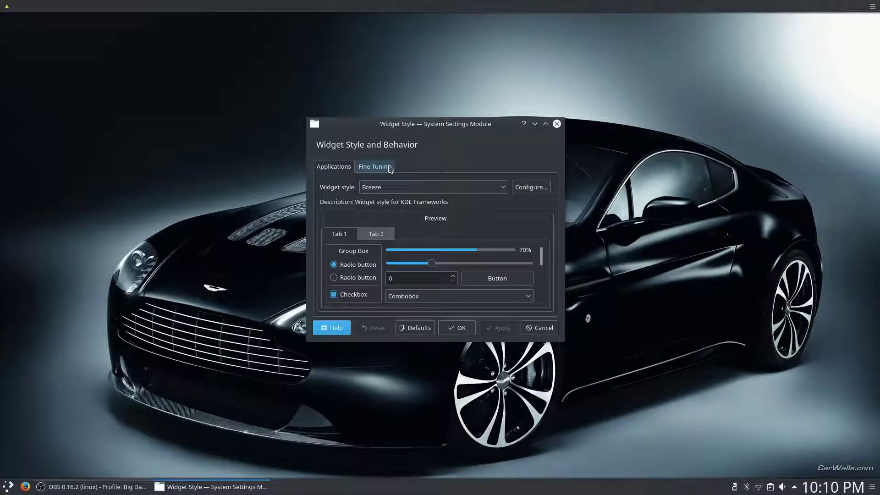
pyautogui.click(390, 168)
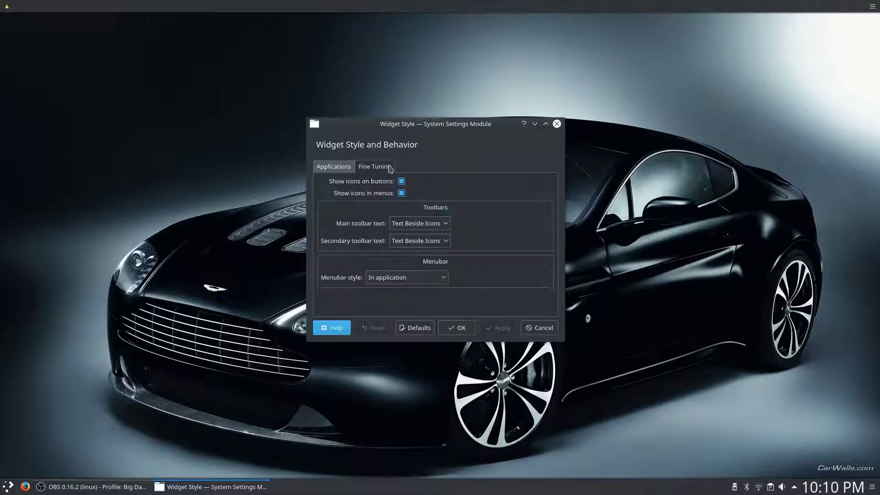
pyautogui.click(393, 281)
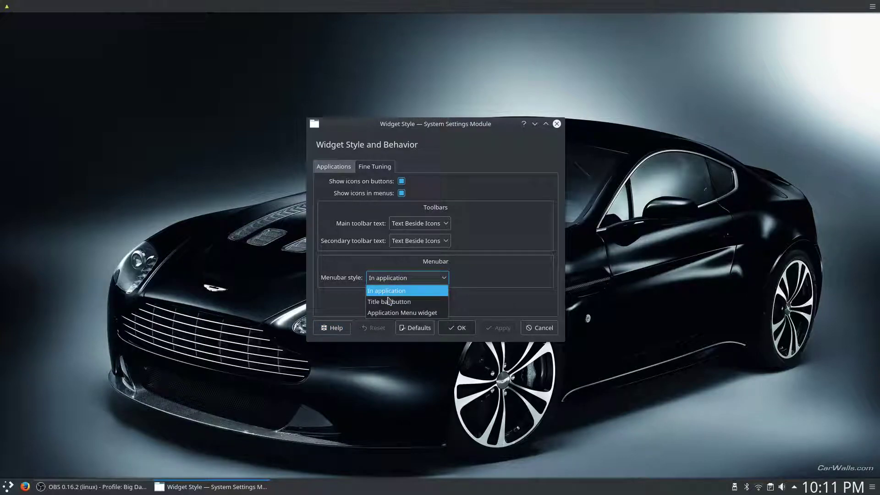
pyautogui.click(392, 313)
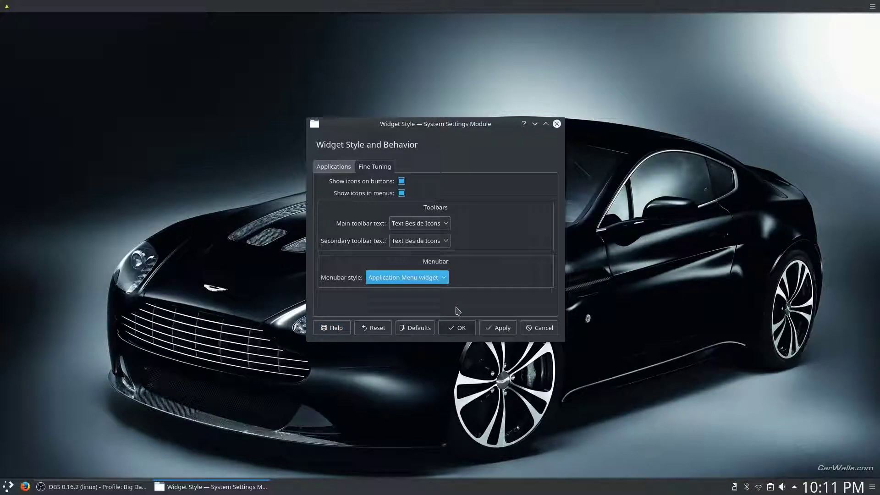
pyautogui.click(491, 329)
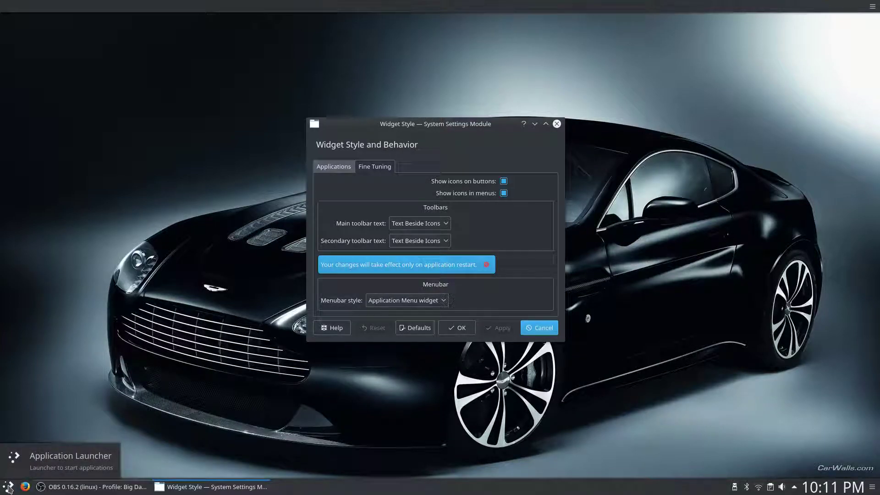
# Launch the Dolphin file manager and look through its menus in the desktop's application menu bar.
pyautogui.click(10, 487)
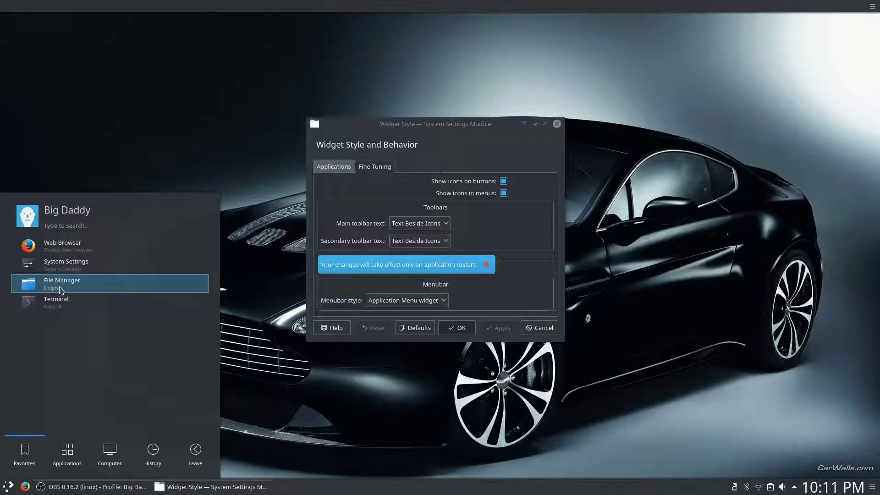
pyautogui.click(147, 283)
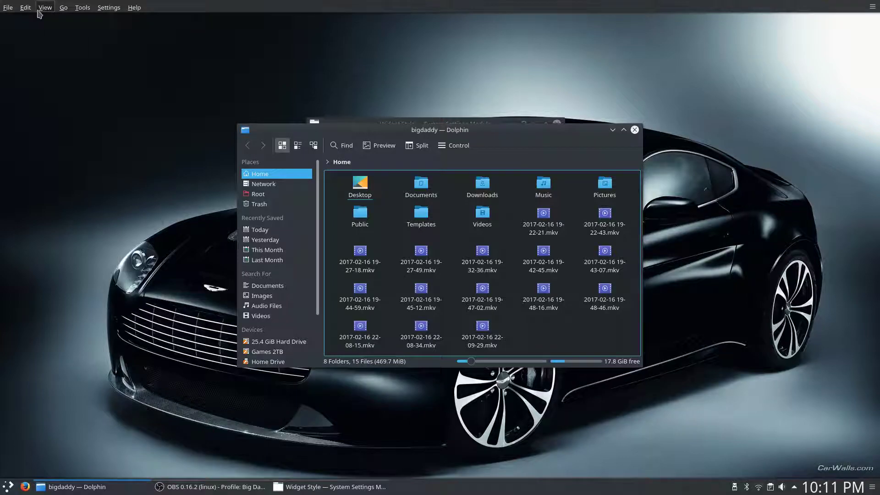
pyautogui.click(8, 8)
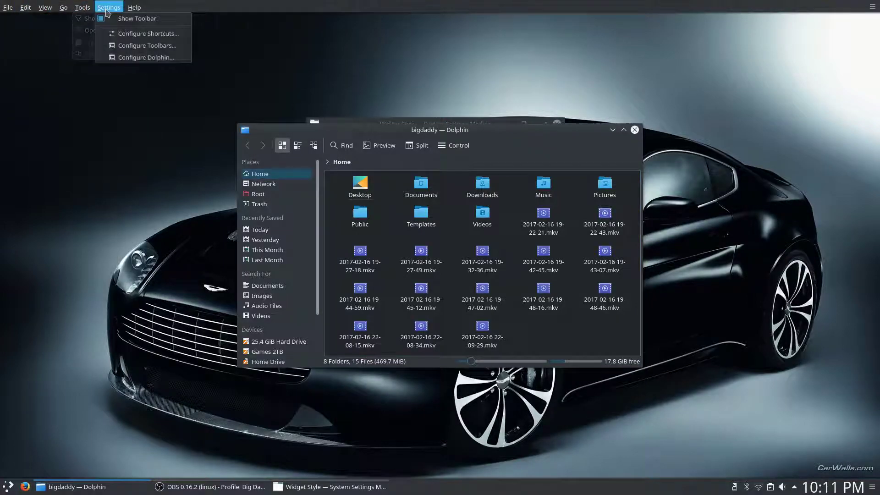
pyautogui.moveTo(135, 7)
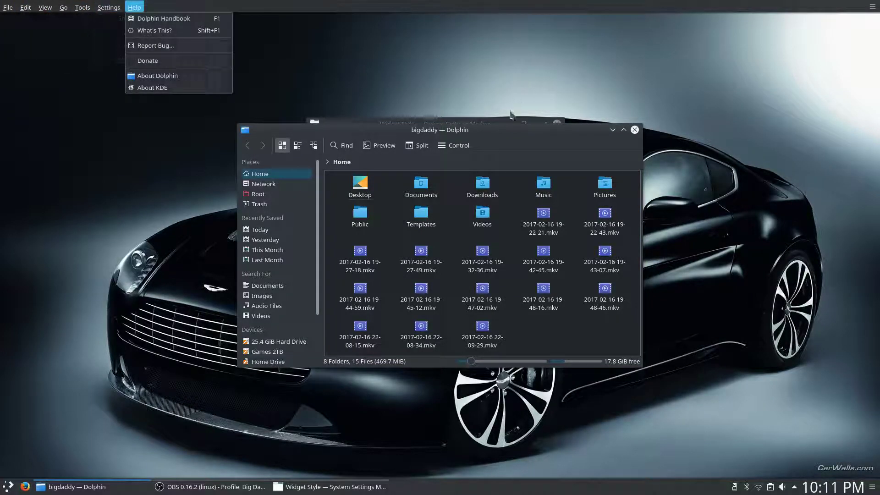
pyautogui.click(535, 137)
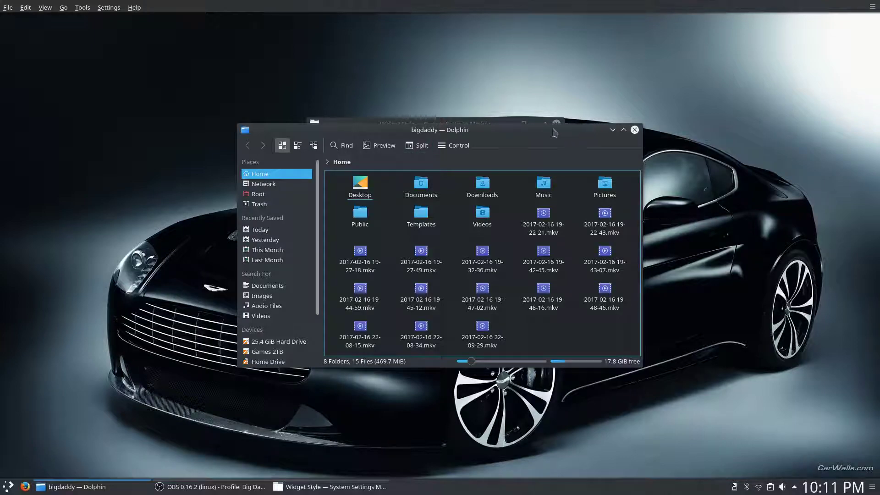
# Move the Dolphin window aside, and set the menubar style in the Widget Style settings to Title bar button and apply it.
pyautogui.moveTo(554, 133); pyautogui.dragTo(536, 161)
pyautogui.click(473, 127)
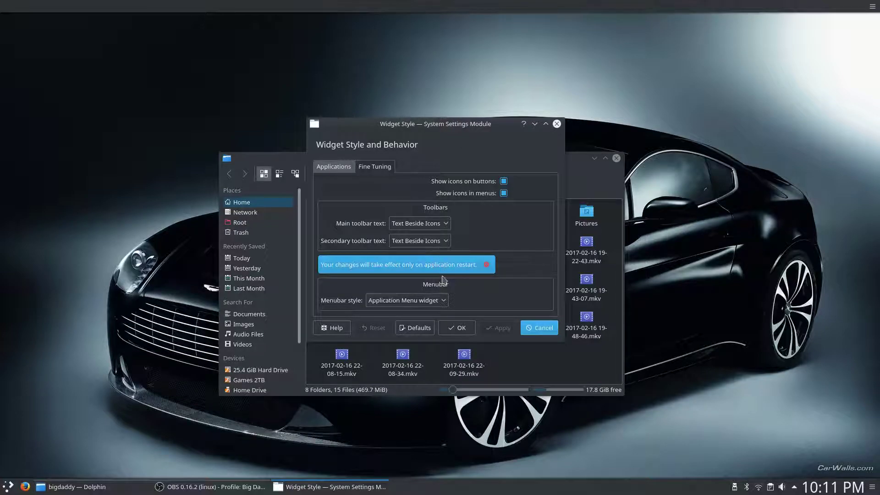
pyautogui.click(390, 305)
pyautogui.click(389, 325)
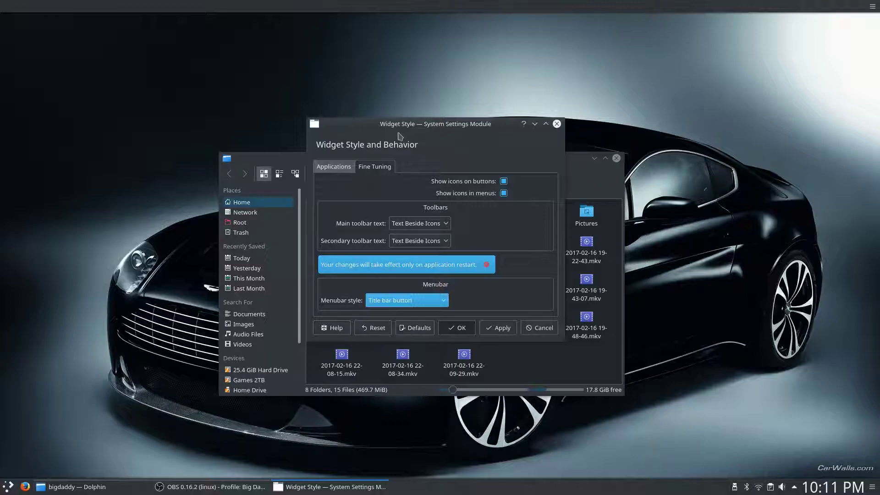
pyautogui.click(503, 328)
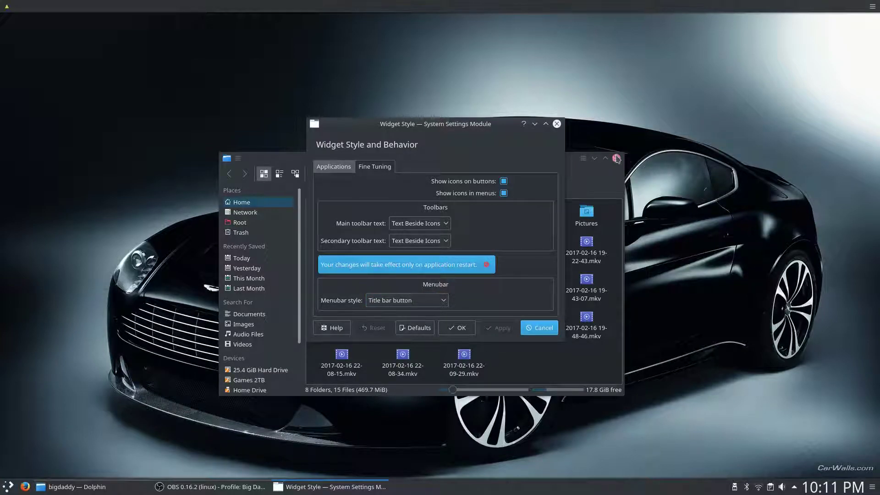
# Close Dolphin and launch it again so the new menubar style takes effect.
pyautogui.click(616, 158)
pyautogui.click(8, 487)
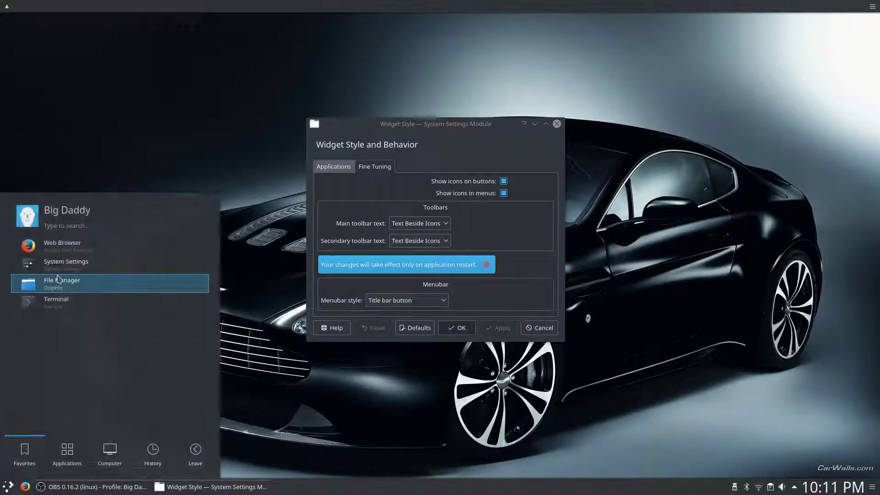
pyautogui.click(58, 281)
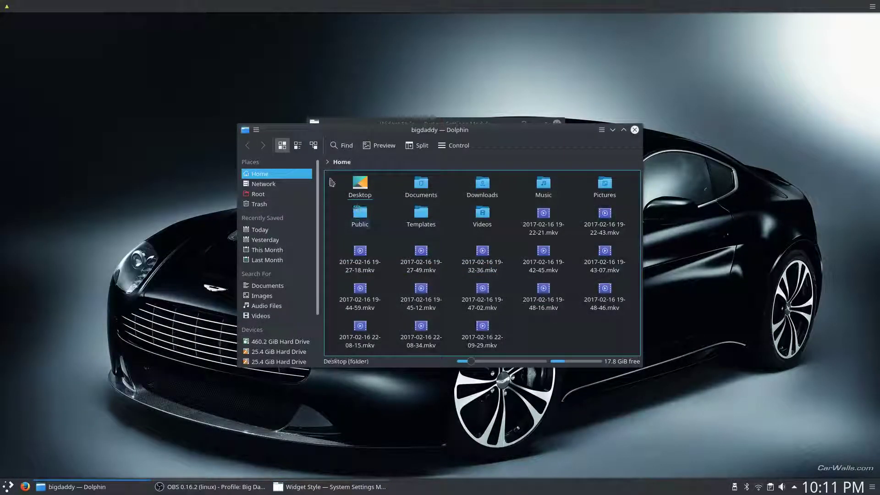
# Look through Dolphin's application menu, from File to Help, using its title bar menu button.
pyautogui.click(257, 132)
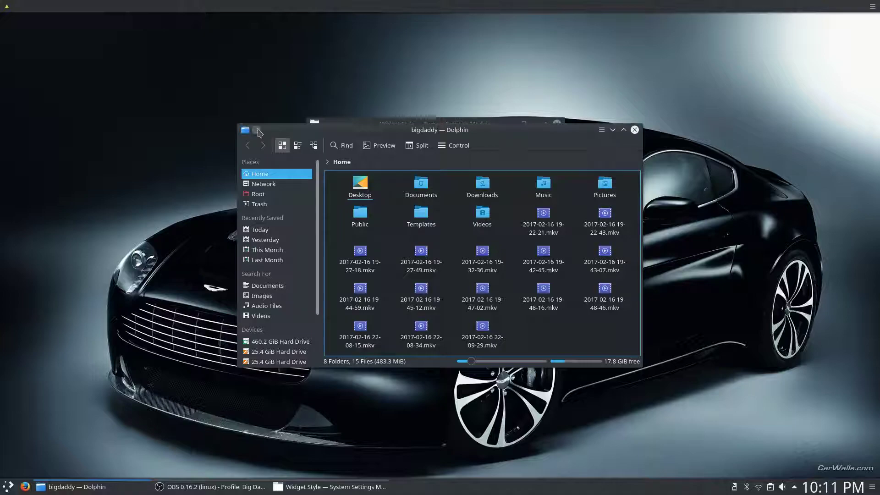
pyautogui.moveTo(268, 164)
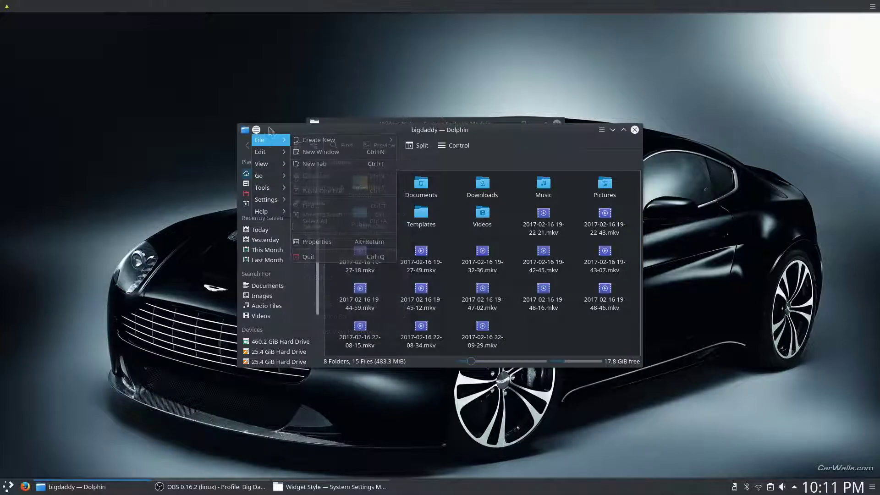
pyautogui.click(258, 131)
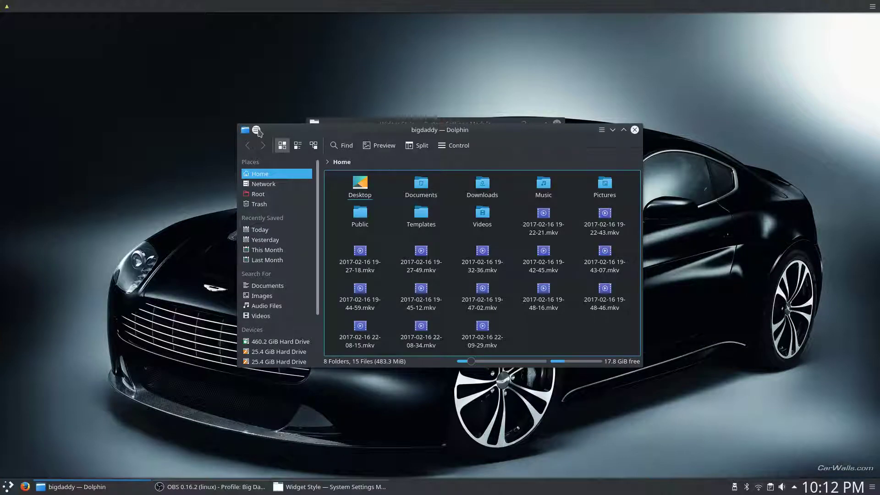
pyautogui.click(257, 130)
pyautogui.moveTo(261, 213)
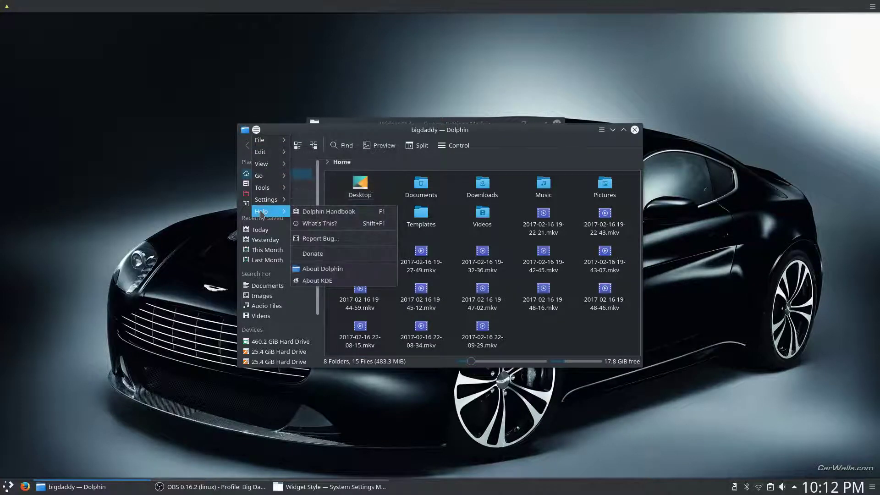
pyautogui.click(276, 132)
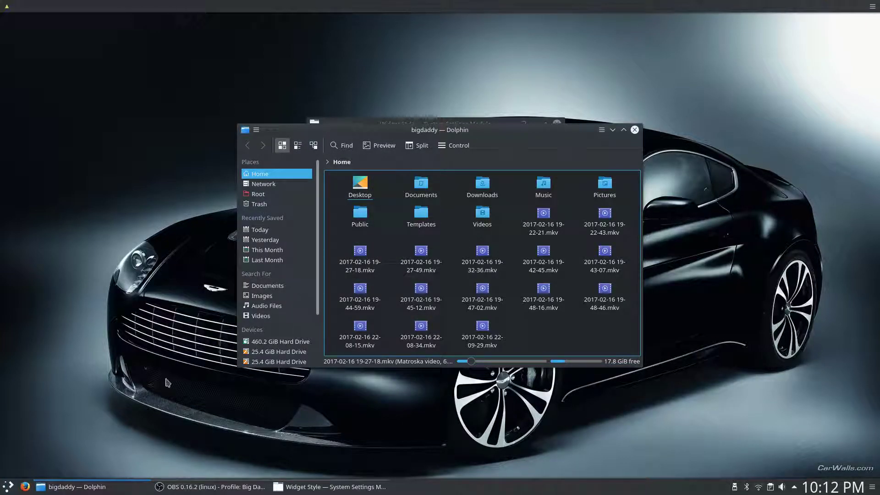
# Open System Settings and show the titlebar button layout in the Window Decorations section of Application Style.
pyautogui.click(14, 477)
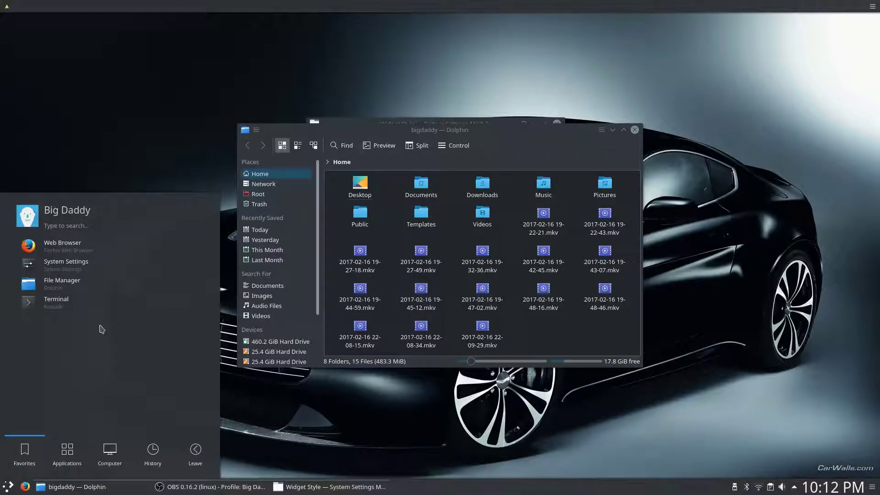
pyautogui.click(93, 271)
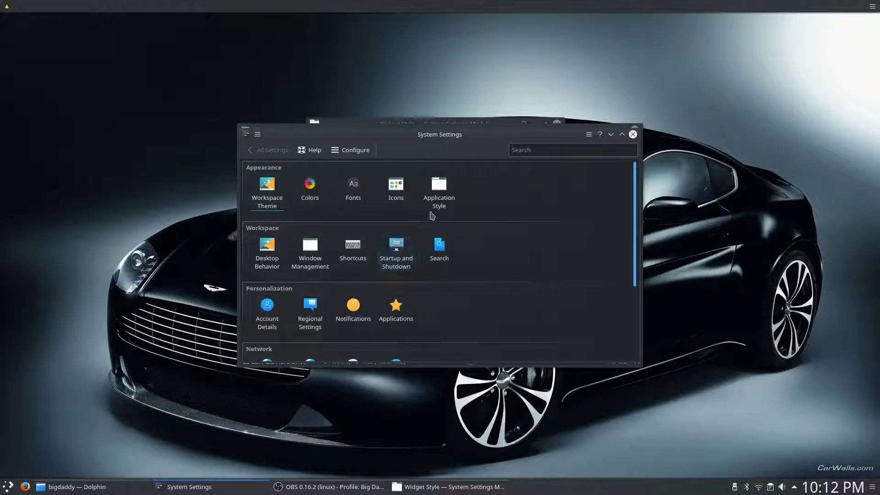
pyautogui.click(435, 197)
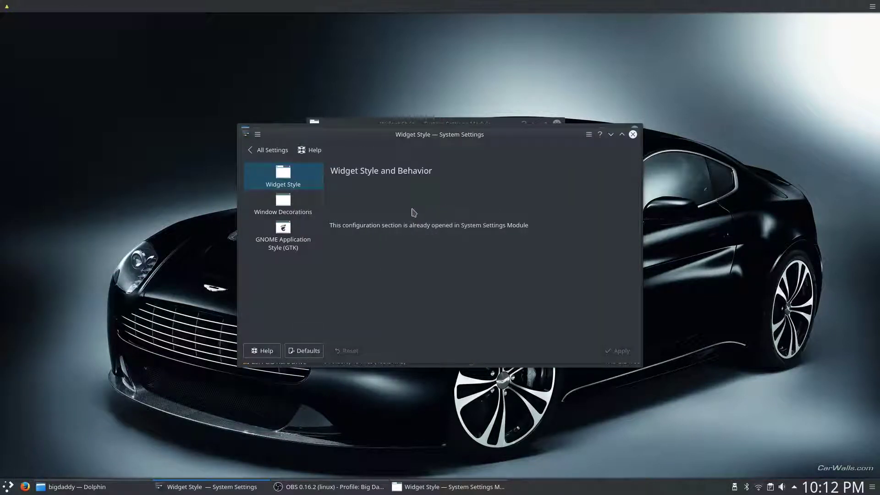
pyautogui.click(277, 202)
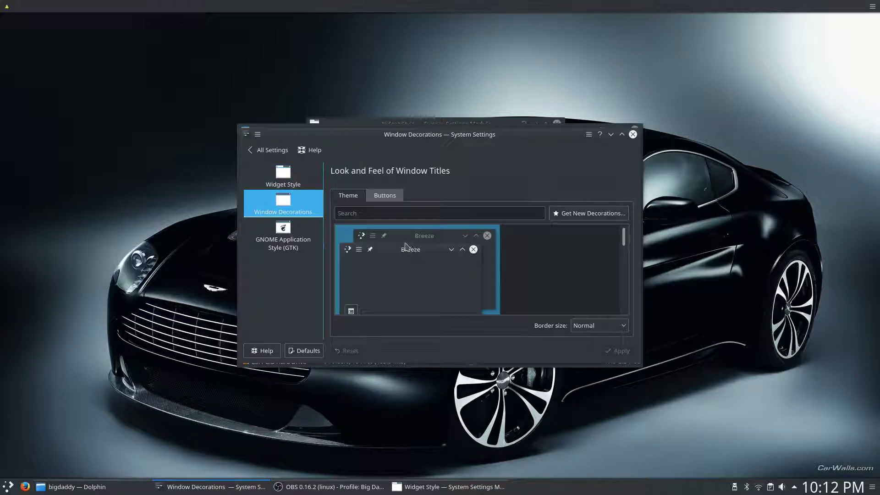
pyautogui.click(397, 198)
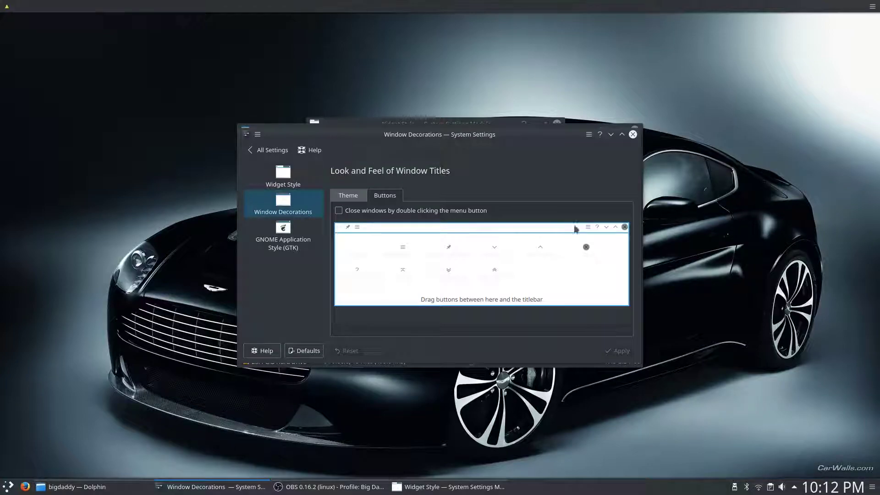
# Remove the application menu button beside the help button from the titlebar layout, put it back there, and apply.
pyautogui.moveTo(588, 227); pyautogui.dragTo(567, 262)
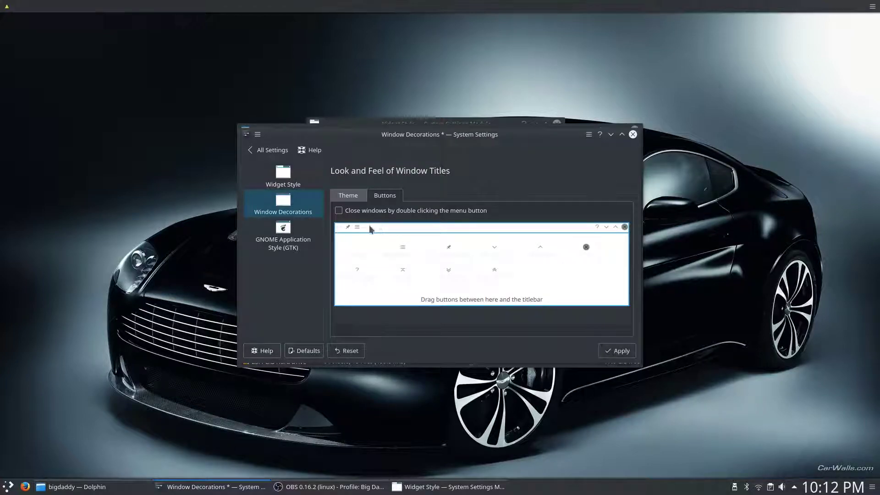
pyautogui.moveTo(358, 230); pyautogui.dragTo(372, 232)
pyautogui.moveTo(405, 250); pyautogui.dragTo(611, 230)
pyautogui.moveTo(403, 250); pyautogui.dragTo(596, 228)
pyautogui.click(615, 353)
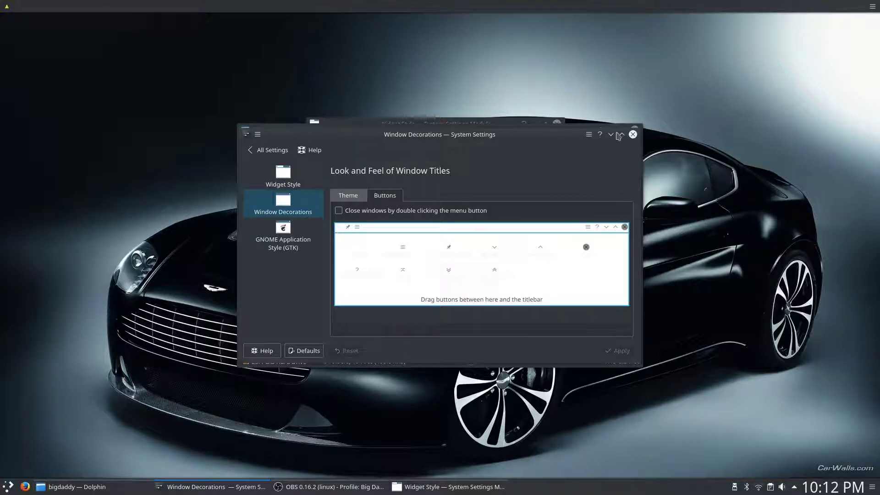
# Check the title bar application menus of System Settings and Dolphin, closing System Settings in between.
pyautogui.click(589, 134)
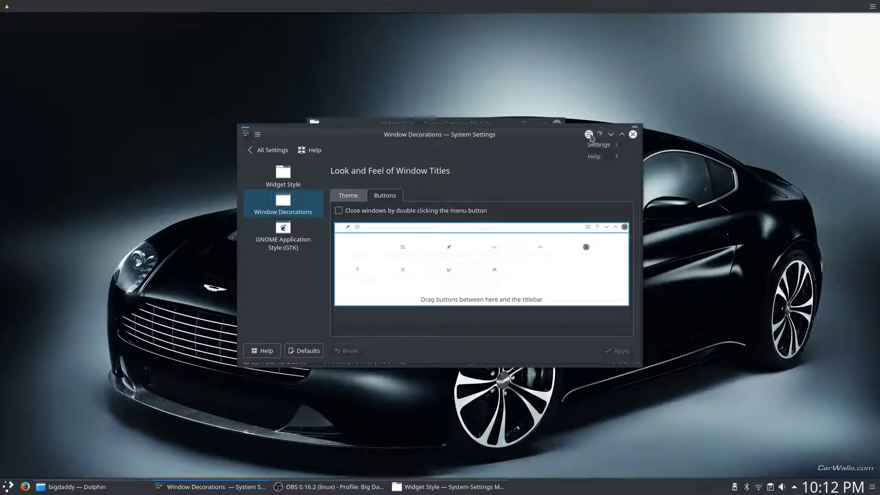
pyautogui.click(633, 135)
pyautogui.click(632, 135)
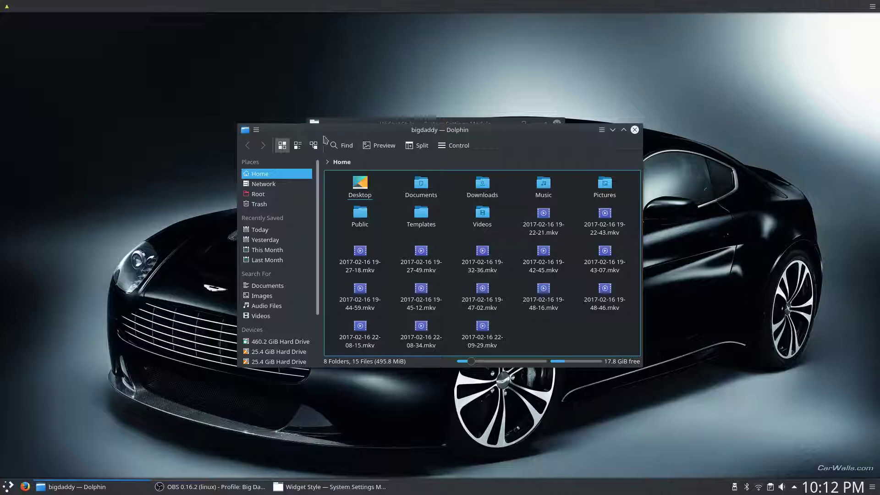
pyautogui.click(256, 130)
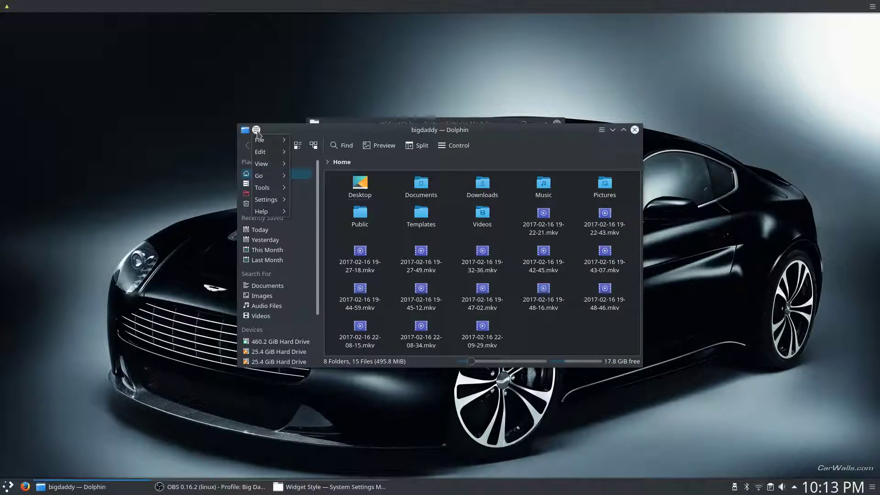
pyautogui.click(257, 131)
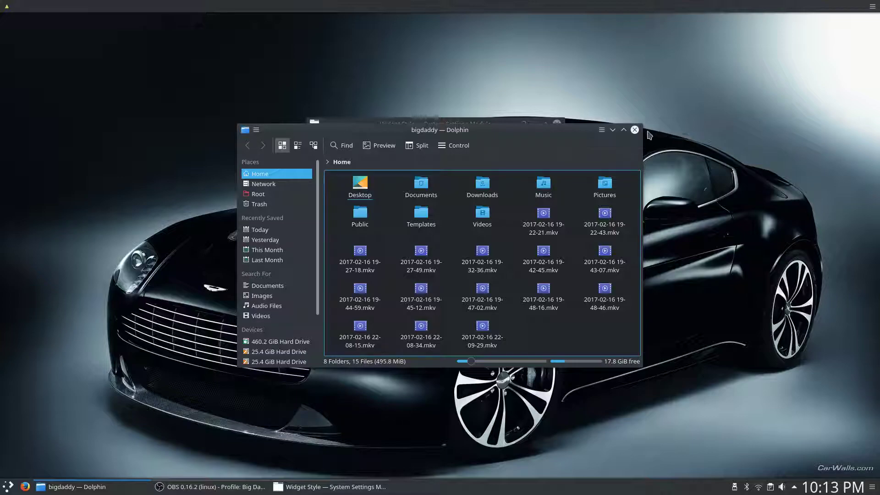